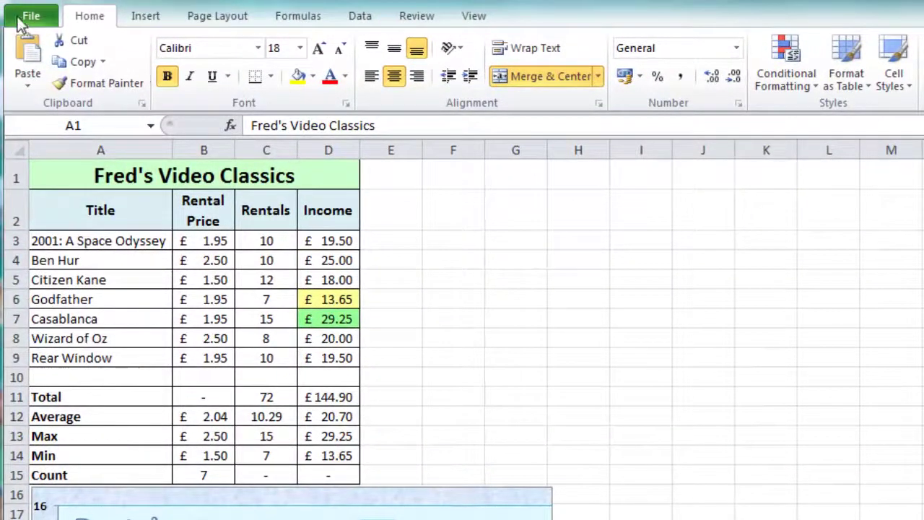
Open Excel Options on the Advanced page, scrolled down to the display settings
{"action": "left_click", "coordinate": [21, 20]}
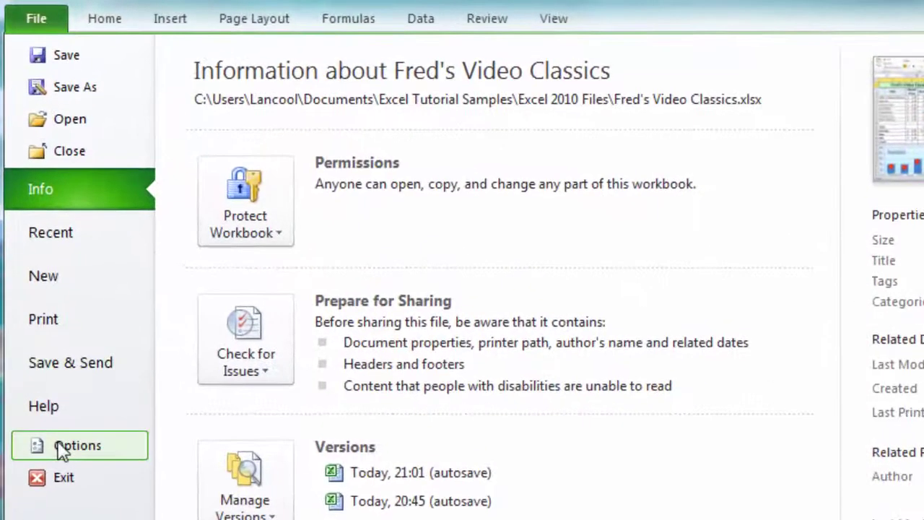
{"action": "left_click", "coordinate": [61, 447]}
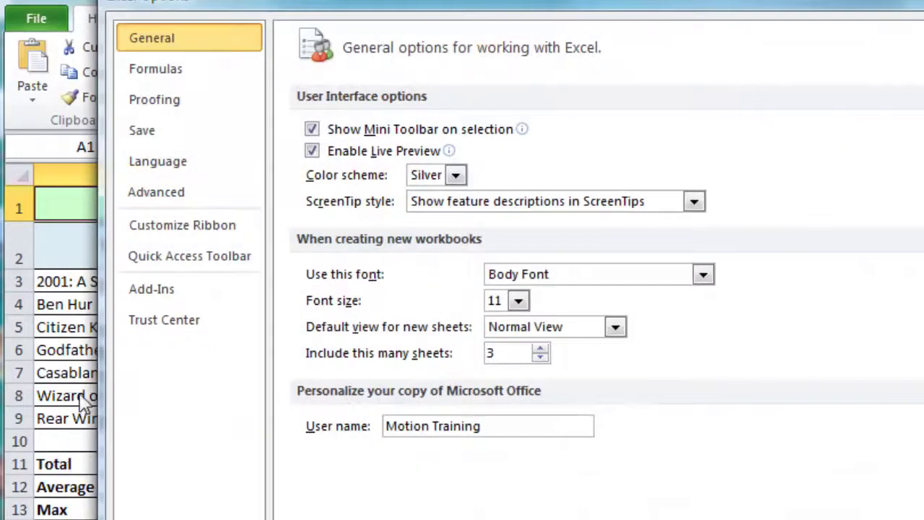
{"action": "left_click_drag", "start_coordinate": [274, 8], "coordinate": [341, 32]}
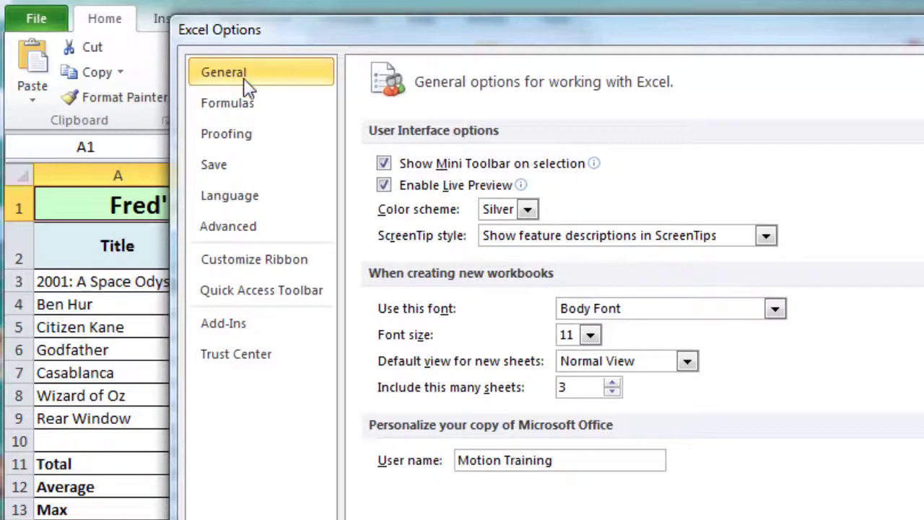
{"action": "left_click", "coordinate": [227, 226]}
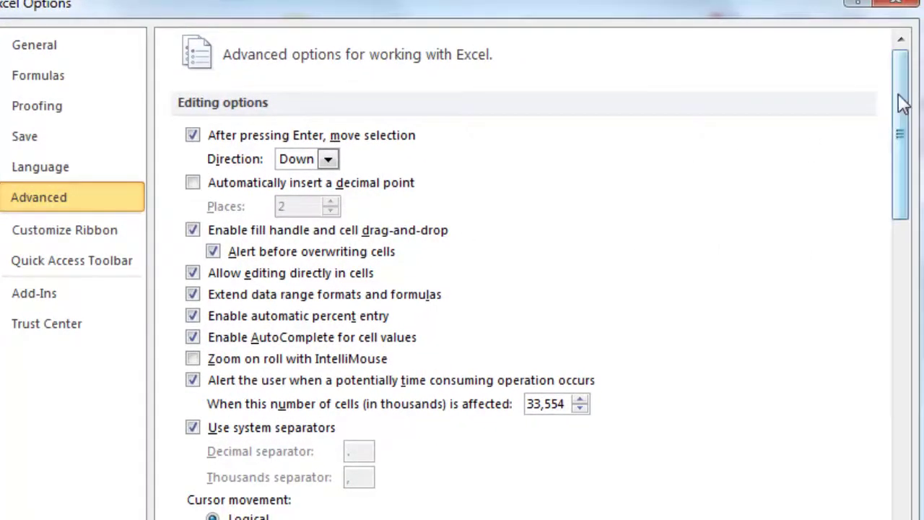
{"action": "left_click_drag", "start_coordinate": [902, 97], "coordinate": [908, 384]}
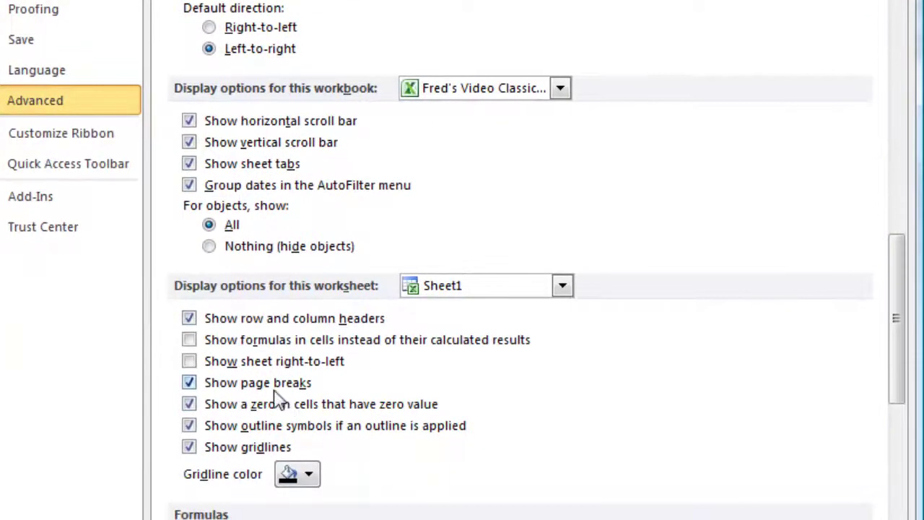
Keep Sheet1 and Fred's Video Classics.xlsx as the display-option targets
{"action": "left_click", "coordinate": [561, 287]}
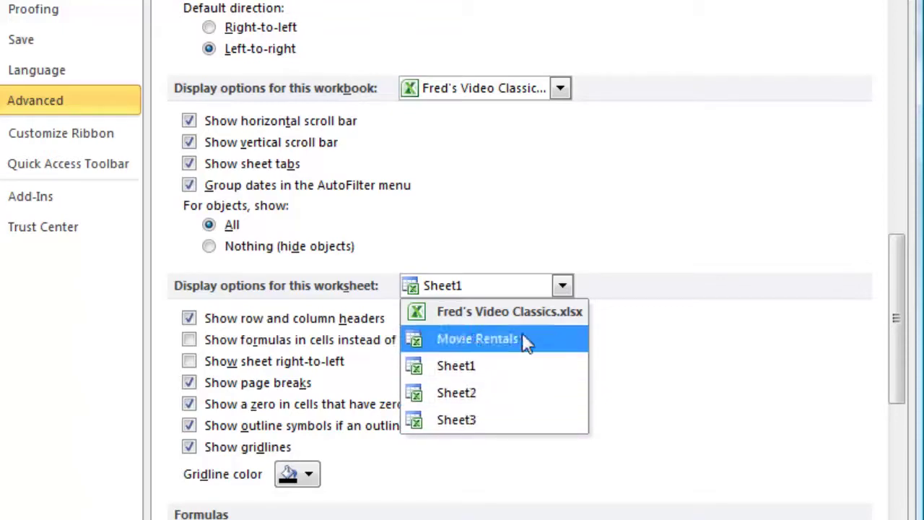
{"action": "left_click", "coordinate": [560, 289]}
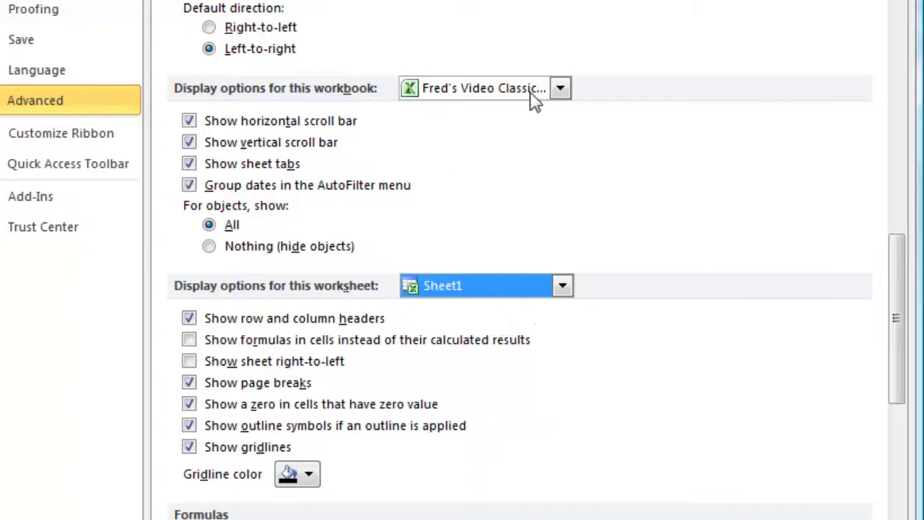
{"action": "left_click", "coordinate": [561, 88]}
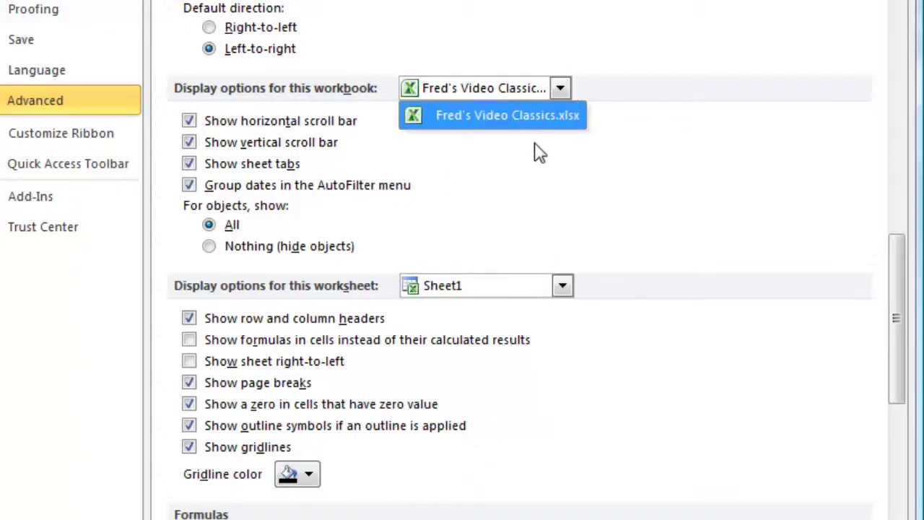
{"action": "left_click", "coordinate": [562, 88]}
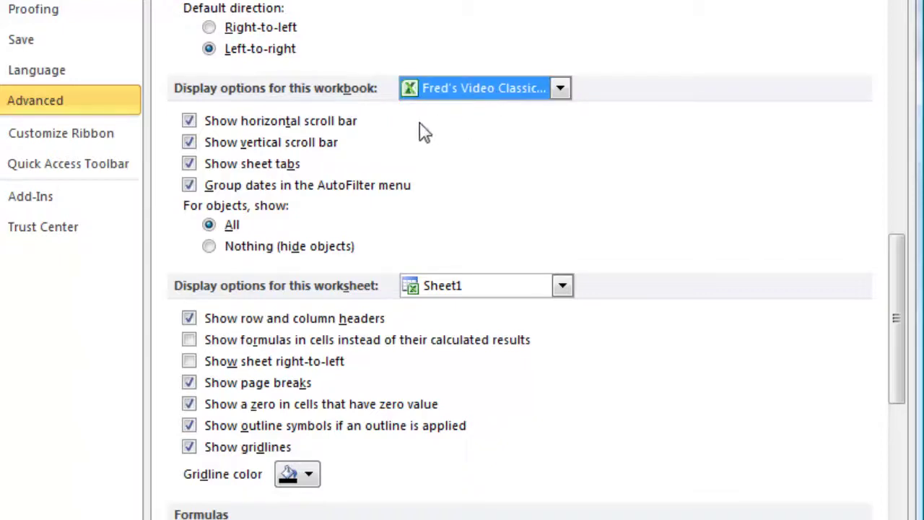
Turn off the horizontal and vertical scroll bars and apply the display changes
{"action": "left_click", "coordinate": [191, 127]}
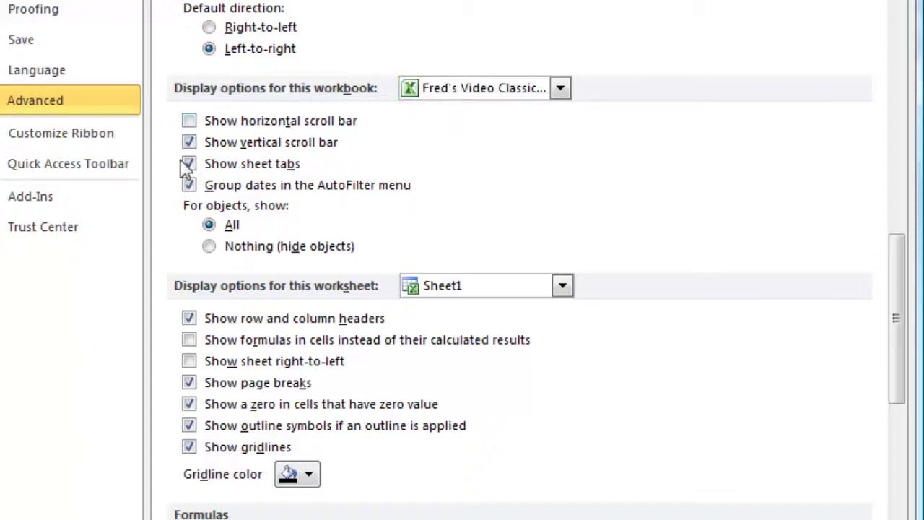
{"action": "left_click", "coordinate": [190, 143]}
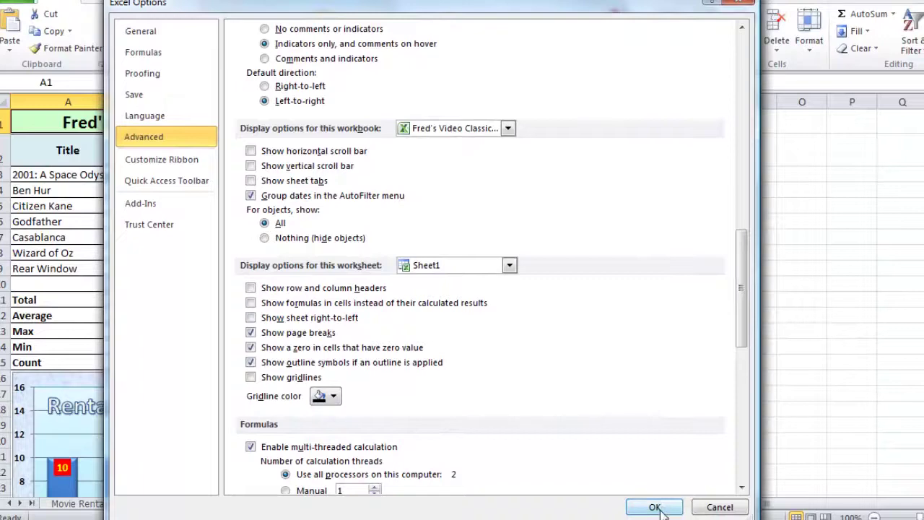
{"action": "left_click", "coordinate": [655, 508]}
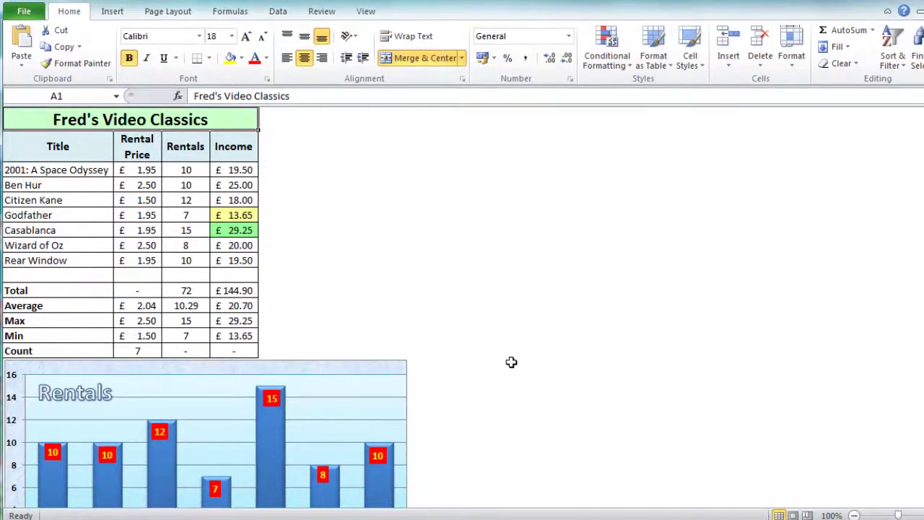
{"action": "scroll", "coordinate": [446, 261], "scroll_direction": "down", "scroll_amount": 3}
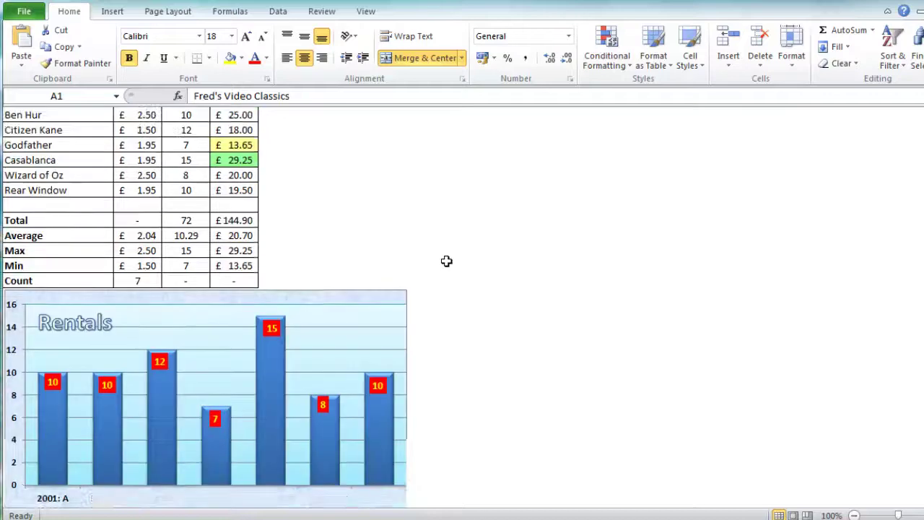
{"action": "scroll", "coordinate": [446, 261], "scroll_direction": "up", "scroll_amount": 3}
{"action": "scroll", "coordinate": [446, 260], "scroll_direction": "down", "scroll_amount": 4}
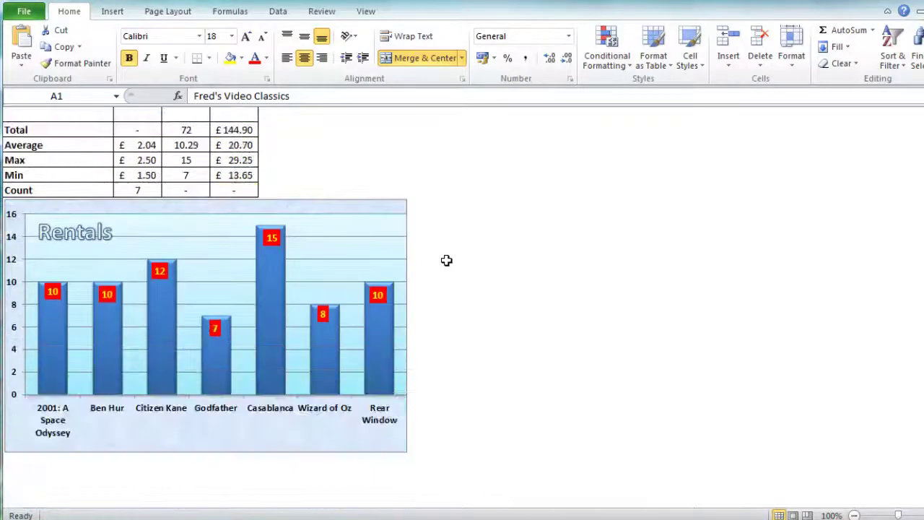
{"action": "scroll", "coordinate": [447, 261], "scroll_direction": "up", "scroll_amount": 4}
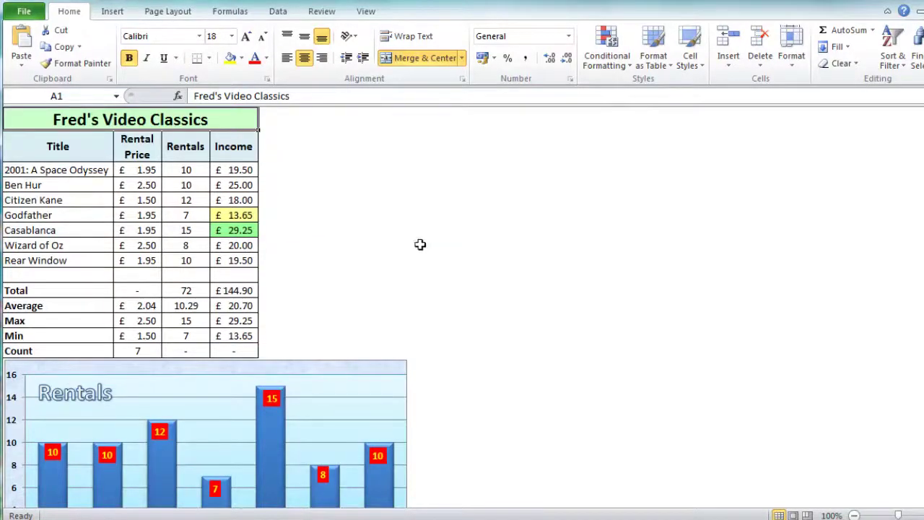
{"action": "left_click", "coordinate": [361, 215]}
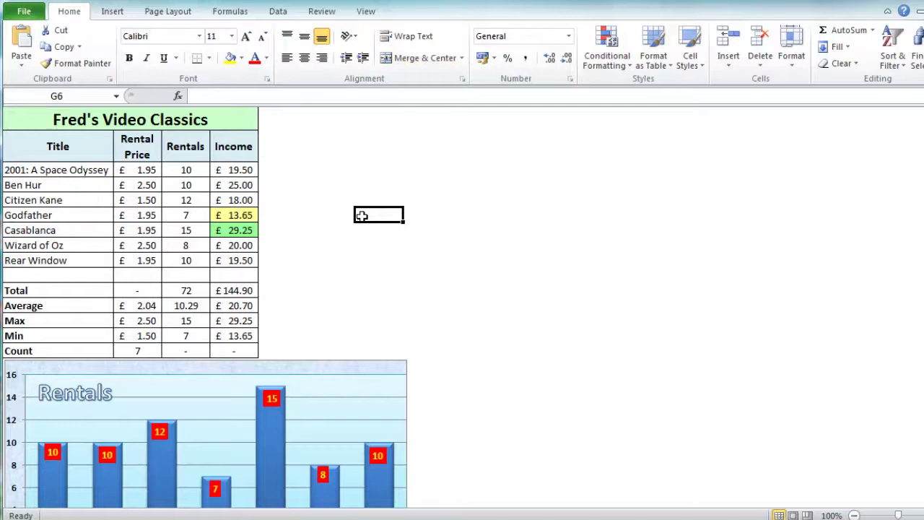
{"action": "key", "text": "Left"}
{"action": "key", "text": "Left"}
{"action": "key", "text": "Down"}
{"action": "key", "text": "Down"}
{"action": "key", "text": "Down"}
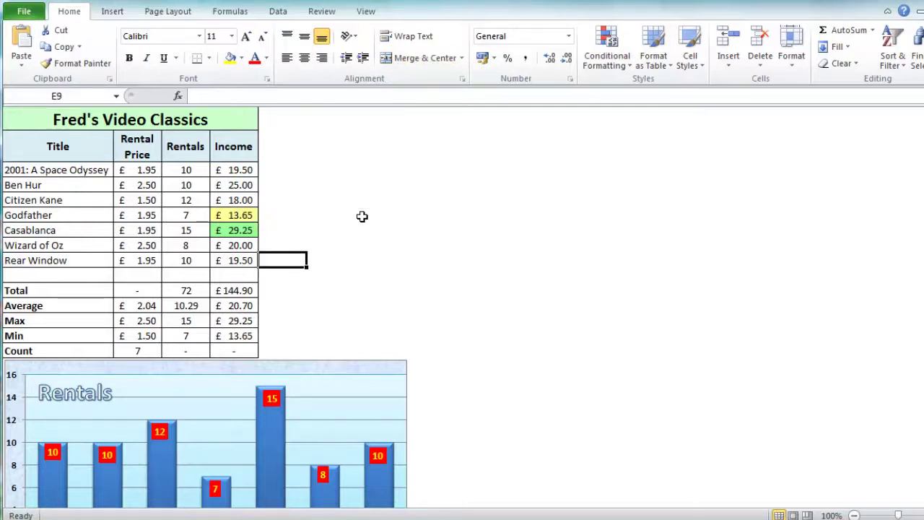
{"action": "key", "text": "Up"}
{"action": "key", "text": "Up"}
{"action": "key", "text": "Up"}
{"action": "key", "text": "Up"}
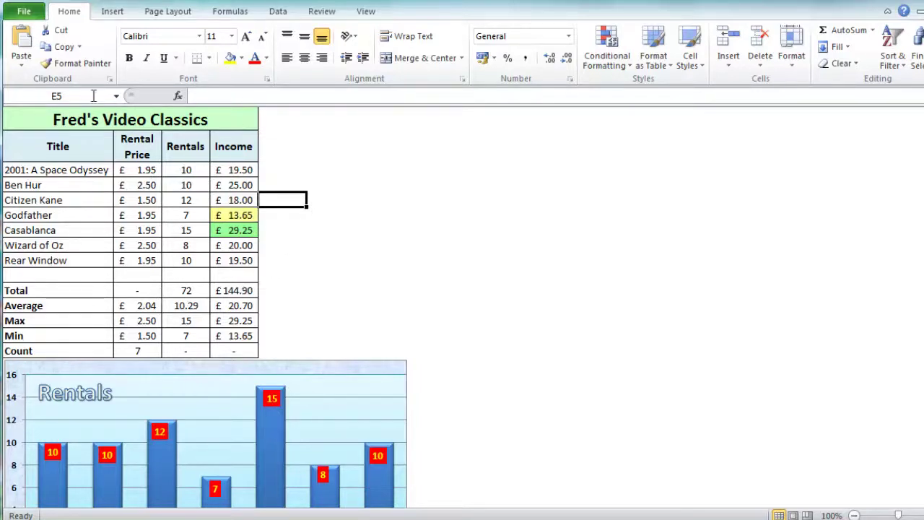
Review the unchecked display boxes in Advanced options, then close the dialog
{"action": "left_click", "coordinate": [30, 16]}
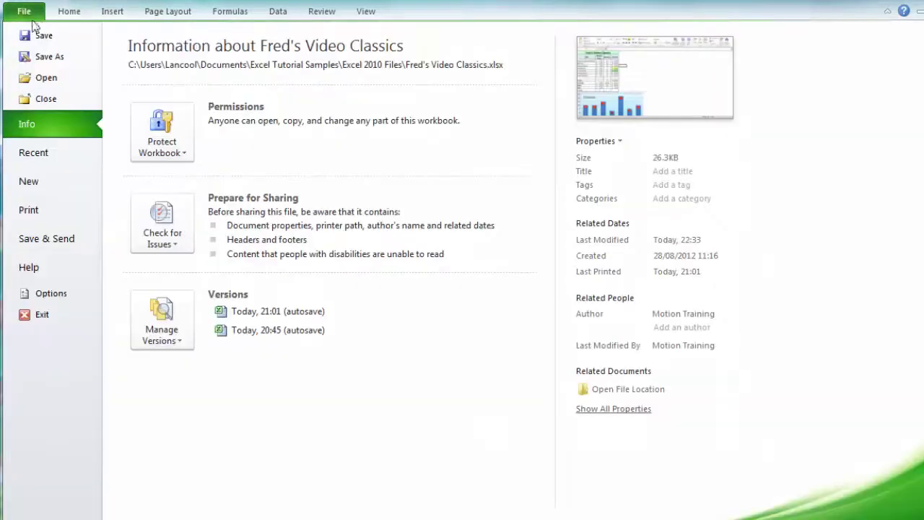
{"action": "left_click", "coordinate": [31, 296]}
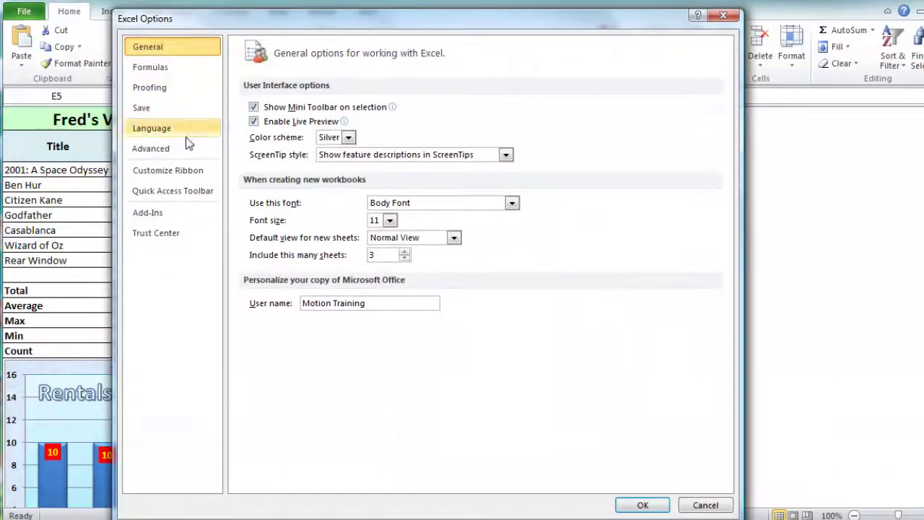
{"action": "left_click", "coordinate": [174, 152]}
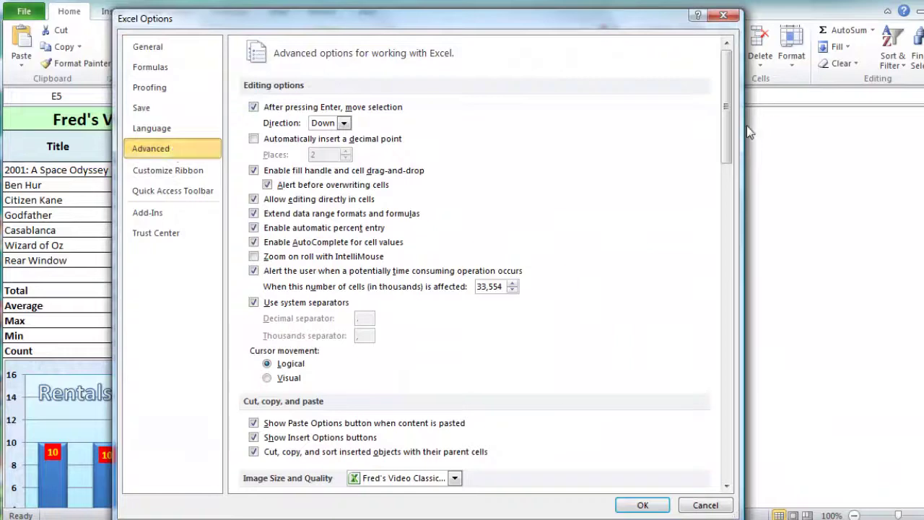
{"action": "left_click_drag", "start_coordinate": [727, 140], "coordinate": [727, 279]}
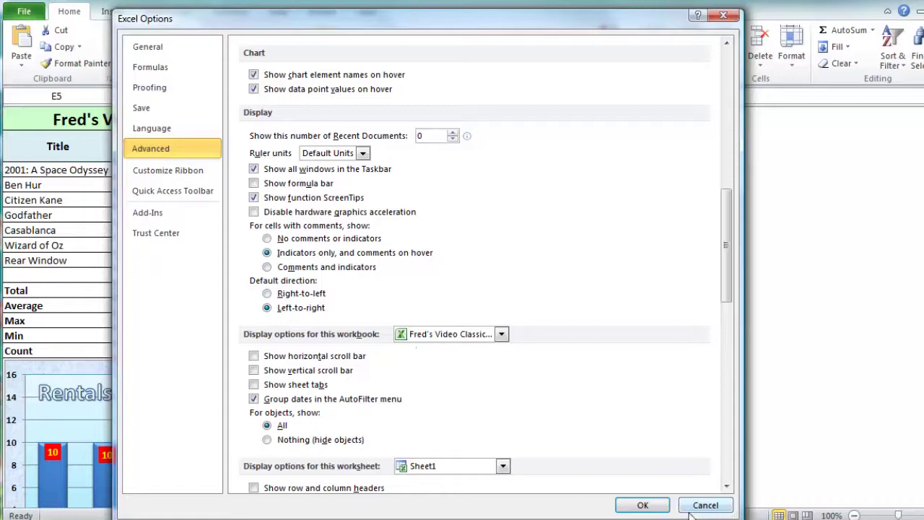
{"action": "left_click", "coordinate": [643, 505]}
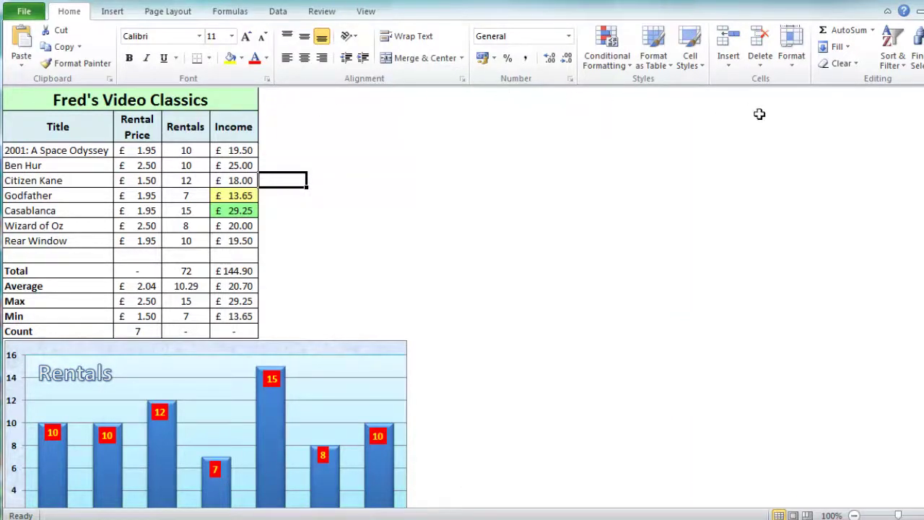
{"action": "left_click", "coordinate": [222, 267]}
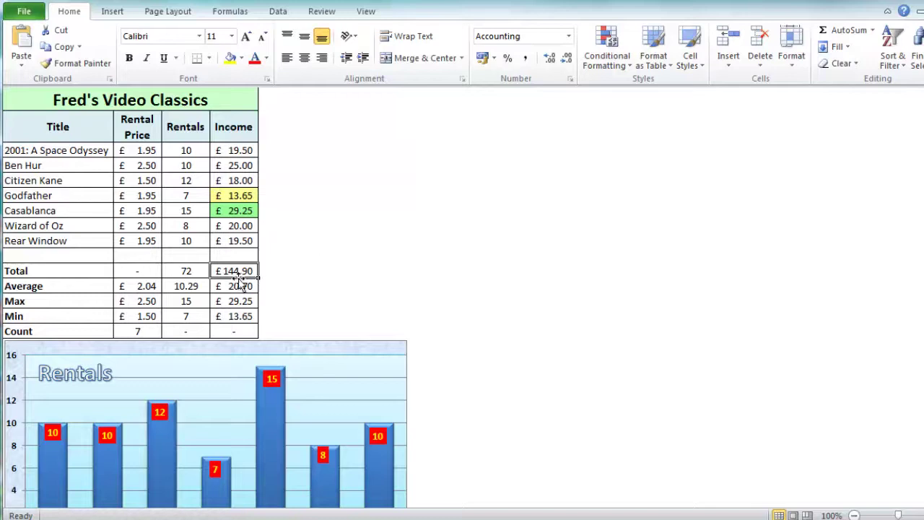
{"action": "double_click", "coordinate": [234, 269]}
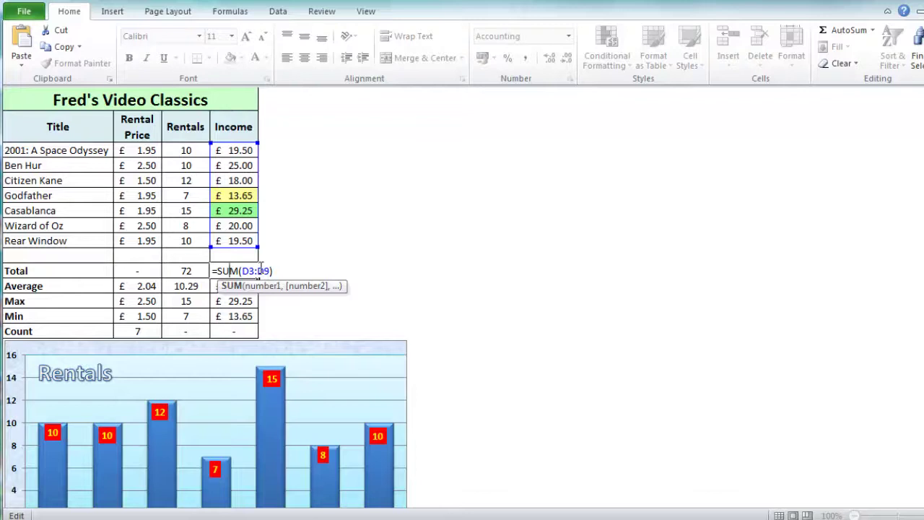
{"action": "key", "text": "Escape"}
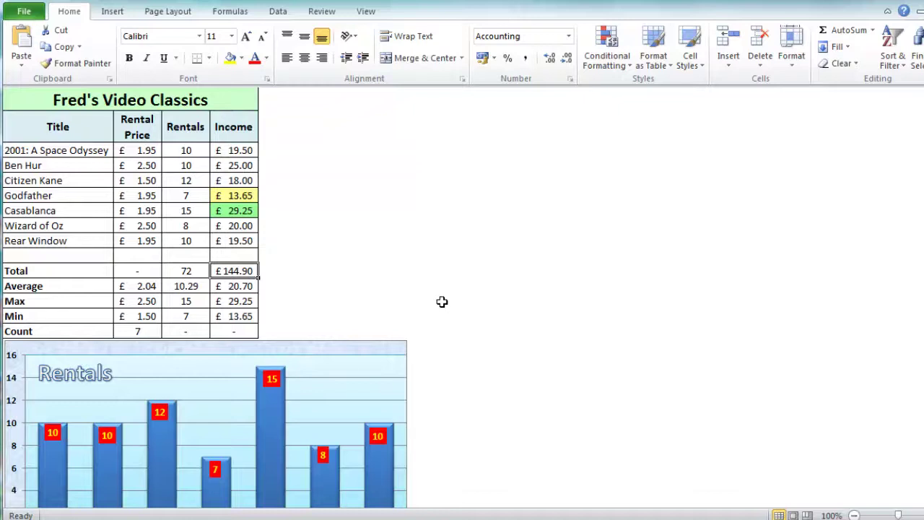
{"action": "key", "text": "ctrl+n"}
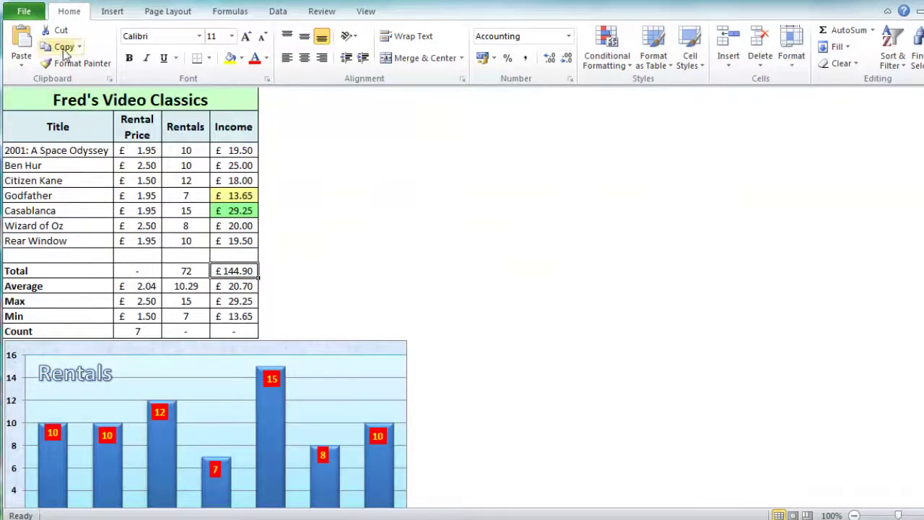
Re-enable formula bar, scroll bars, sheet tabs, headers and gridlines in Advanced options, then apply
{"action": "left_click", "coordinate": [24, 12]}
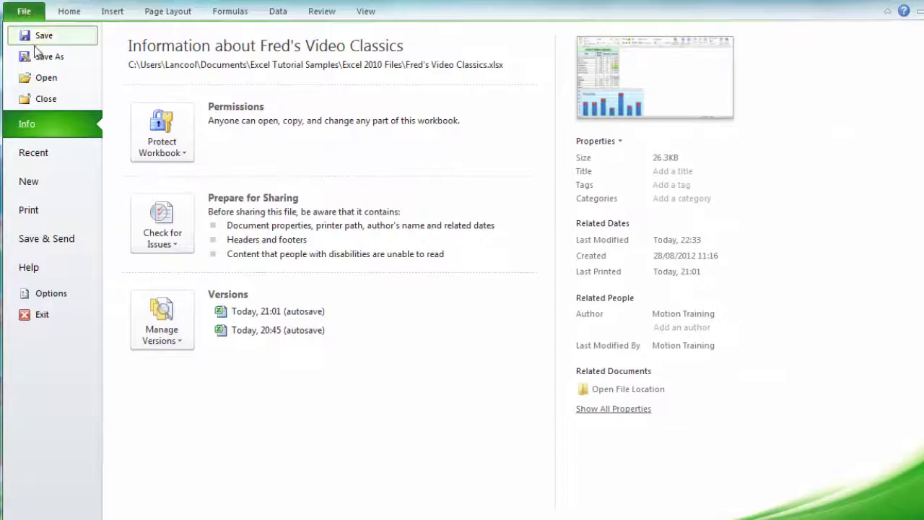
{"action": "left_click", "coordinate": [61, 287]}
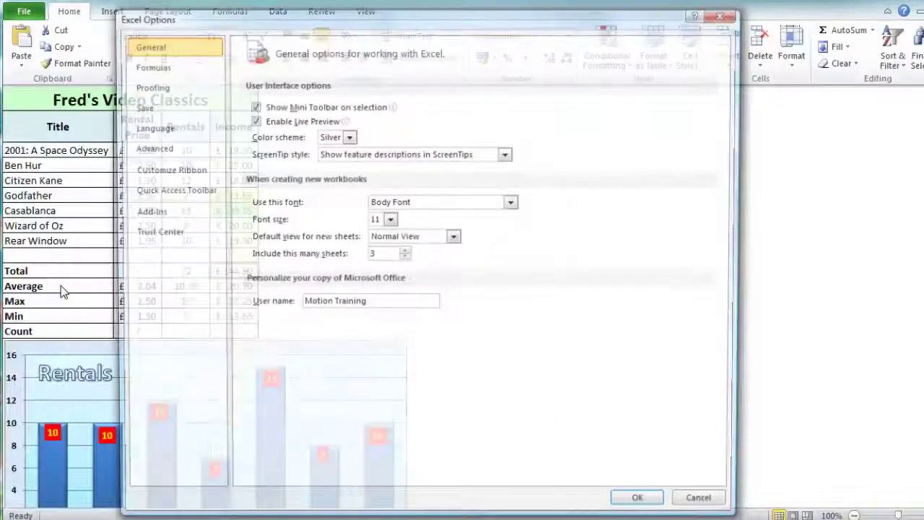
{"action": "left_click", "coordinate": [162, 144]}
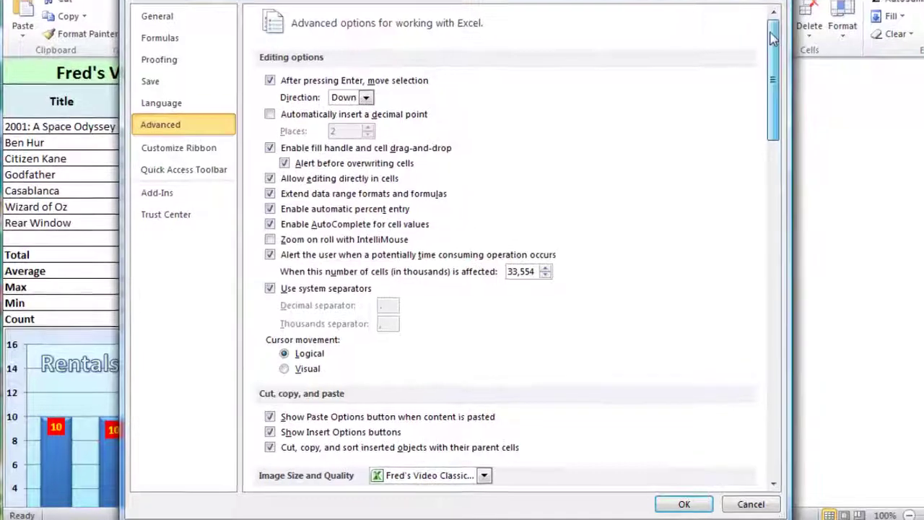
{"action": "left_click_drag", "start_coordinate": [773, 40], "coordinate": [767, 199]}
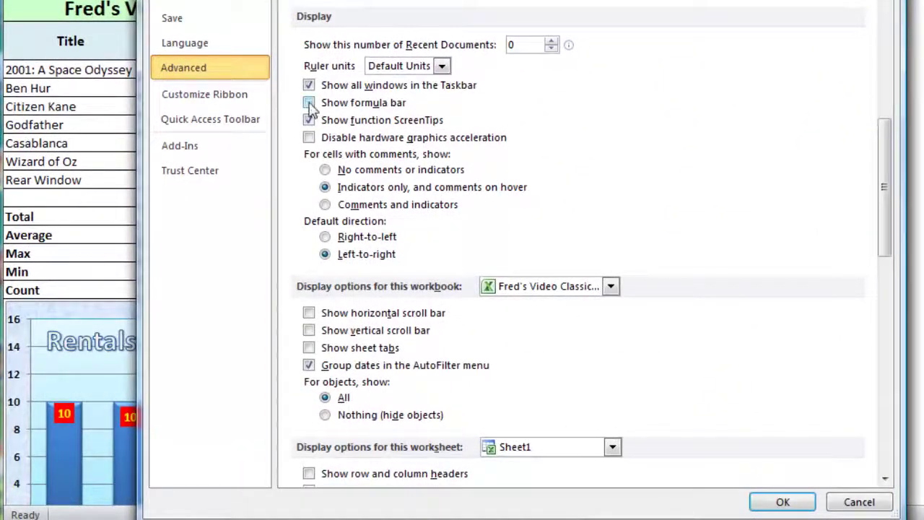
{"action": "scroll", "coordinate": [311, 104], "scroll_direction": "down", "scroll_amount": 5}
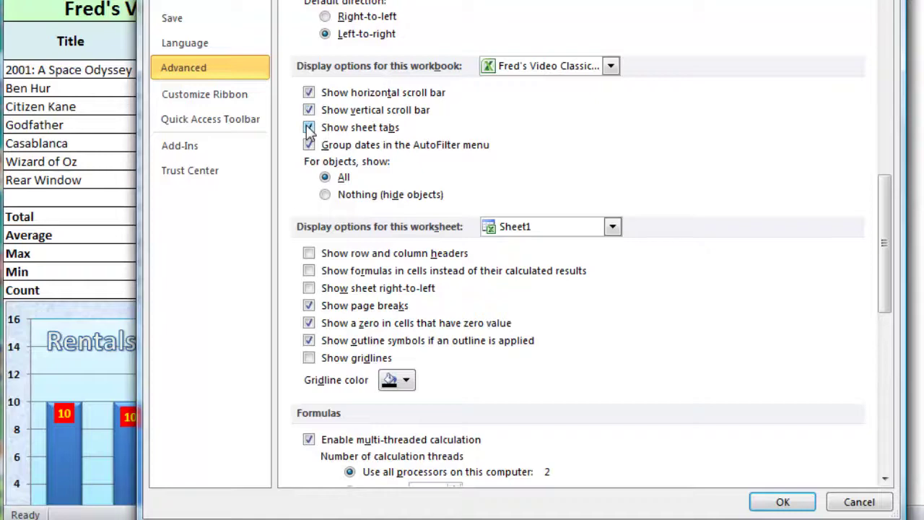
{"action": "scroll", "coordinate": [333, 155], "scroll_direction": "down", "scroll_amount": 5}
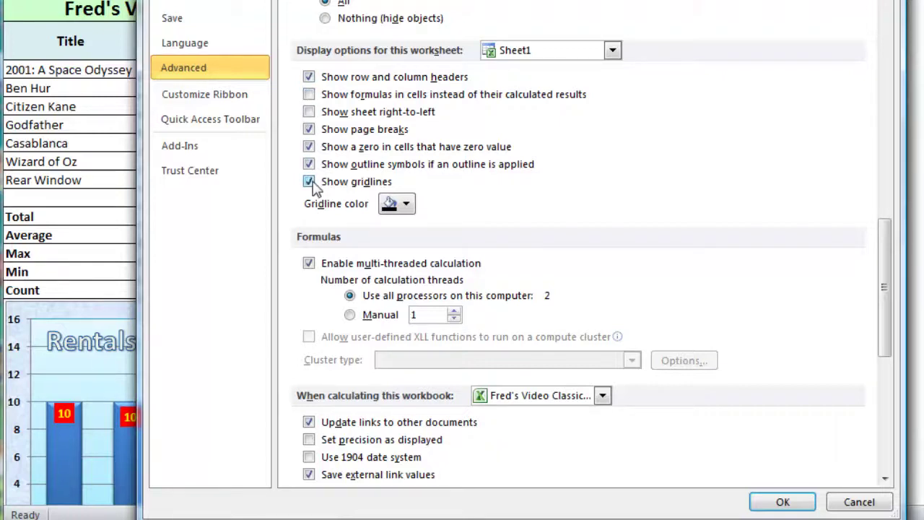
{"action": "left_click", "coordinate": [782, 501]}
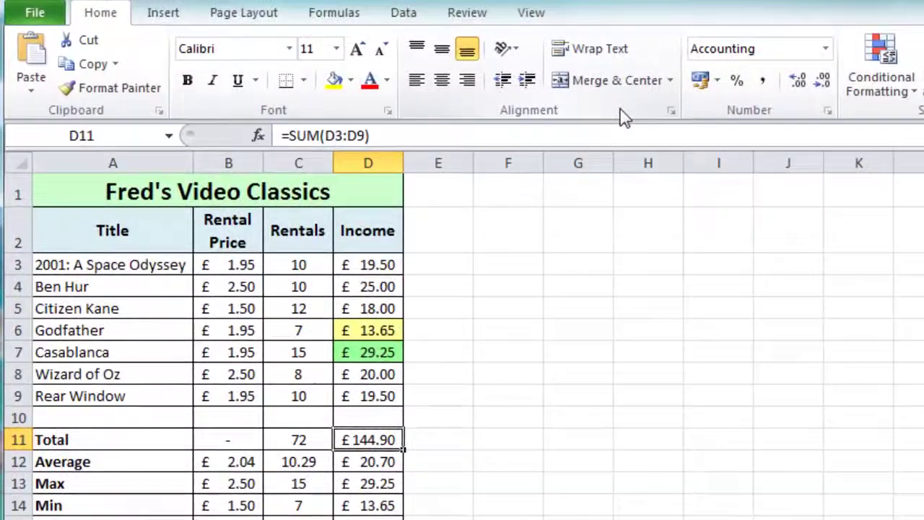
{"action": "right_click", "coordinate": [598, 110]}
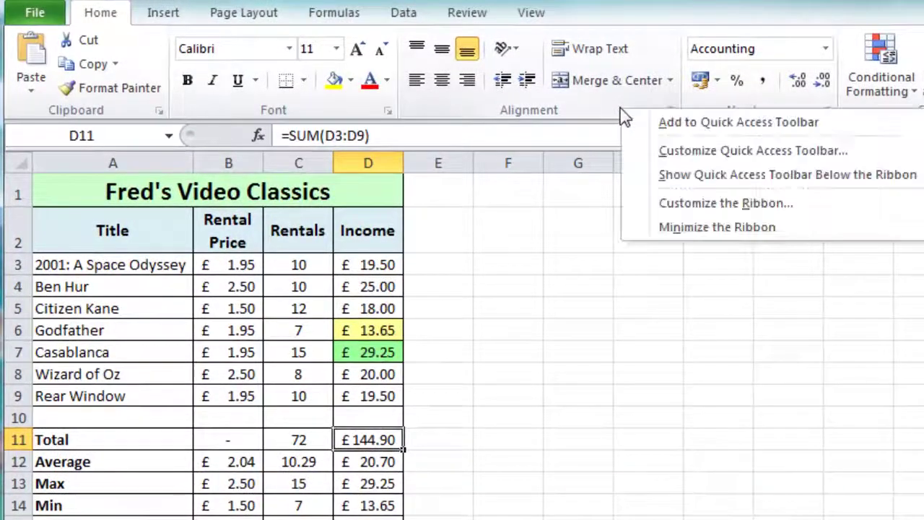
{"action": "left_click", "coordinate": [665, 224]}
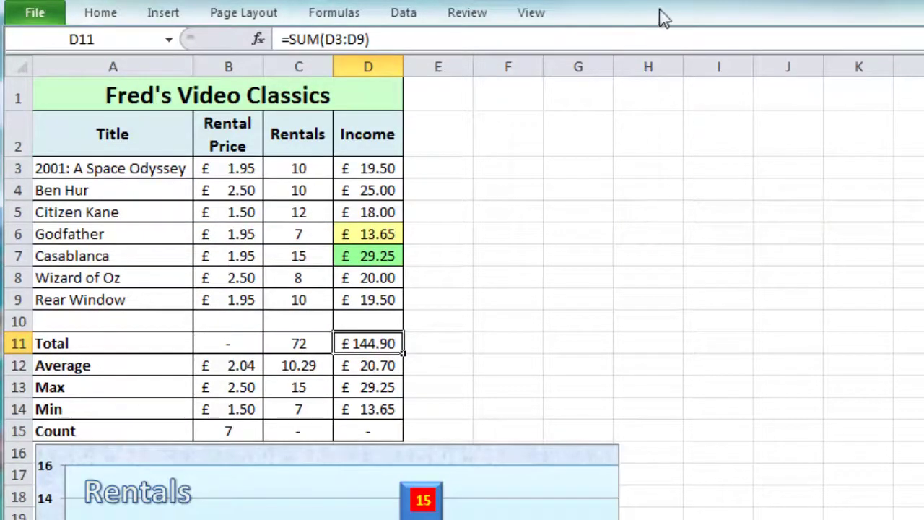
{"action": "left_click", "coordinate": [325, 452]}
{"action": "left_click", "coordinate": [208, 14]}
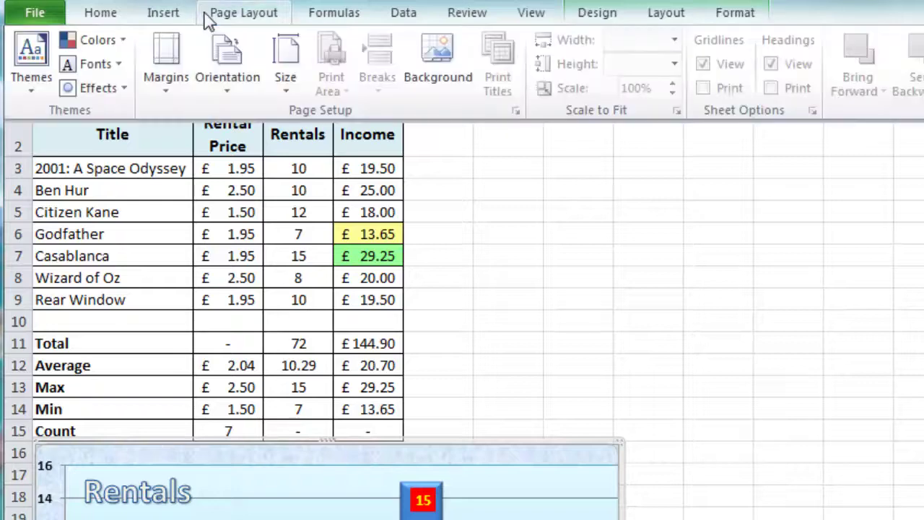
{"action": "right_click", "coordinate": [262, 55]}
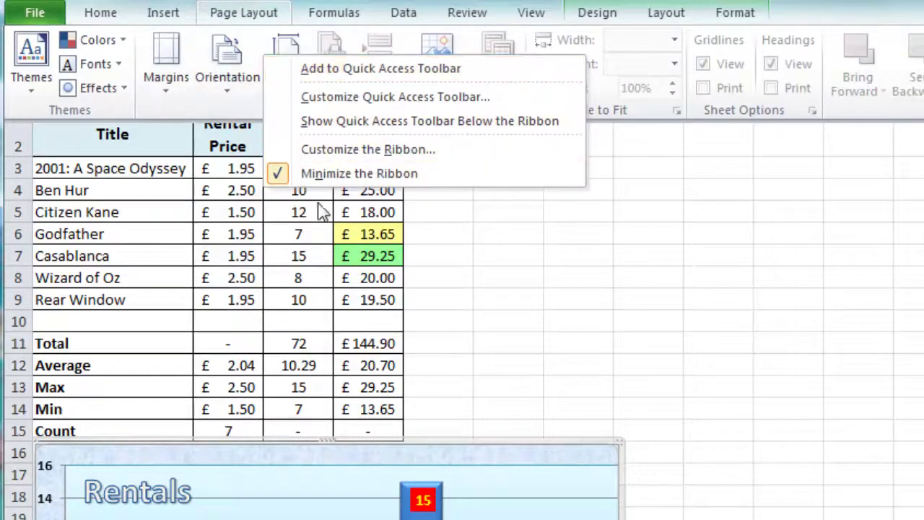
{"action": "left_click", "coordinate": [369, 182]}
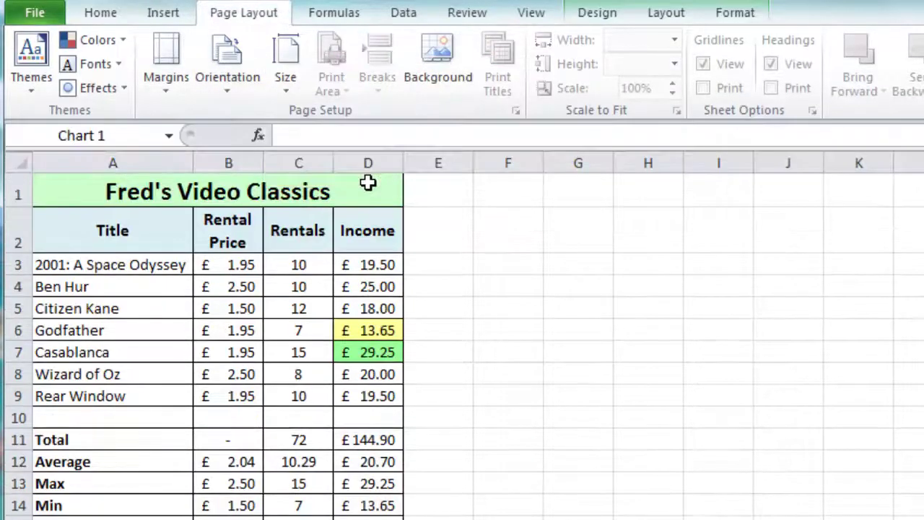
{"action": "left_click", "coordinate": [370, 191]}
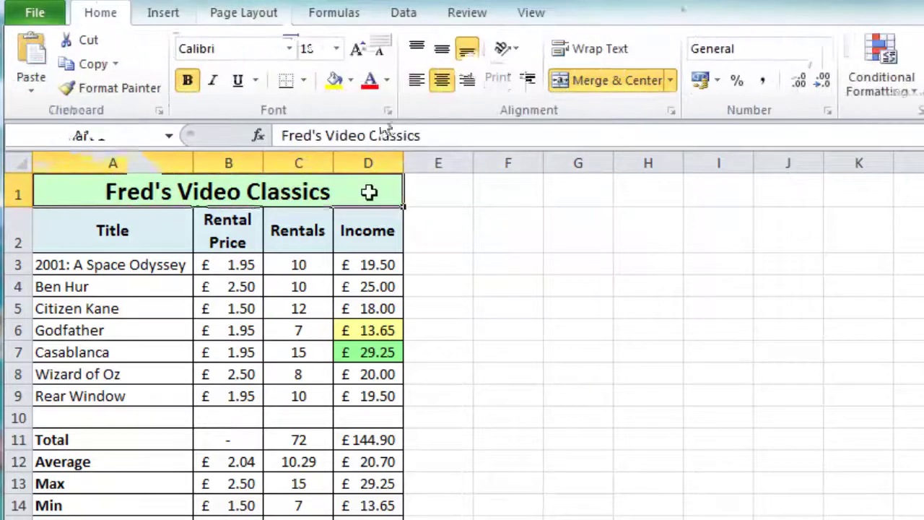